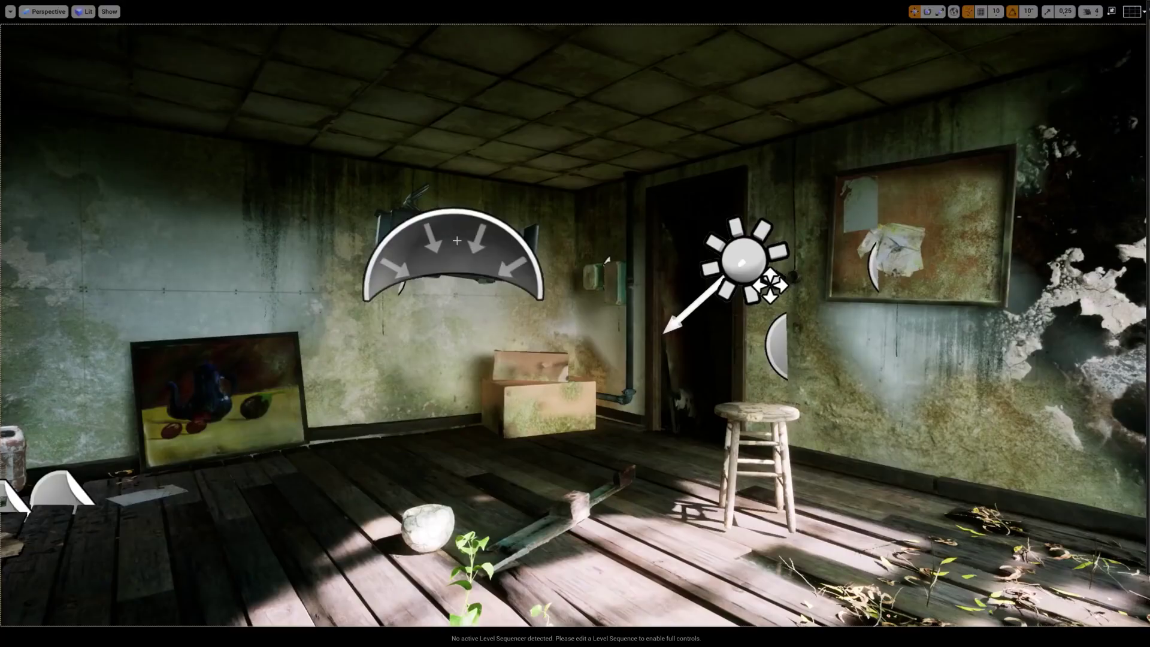
# - Inspect the directional sun light, the ceiling Rect Light and the window frame in the back room
pyautogui.click(758, 259)
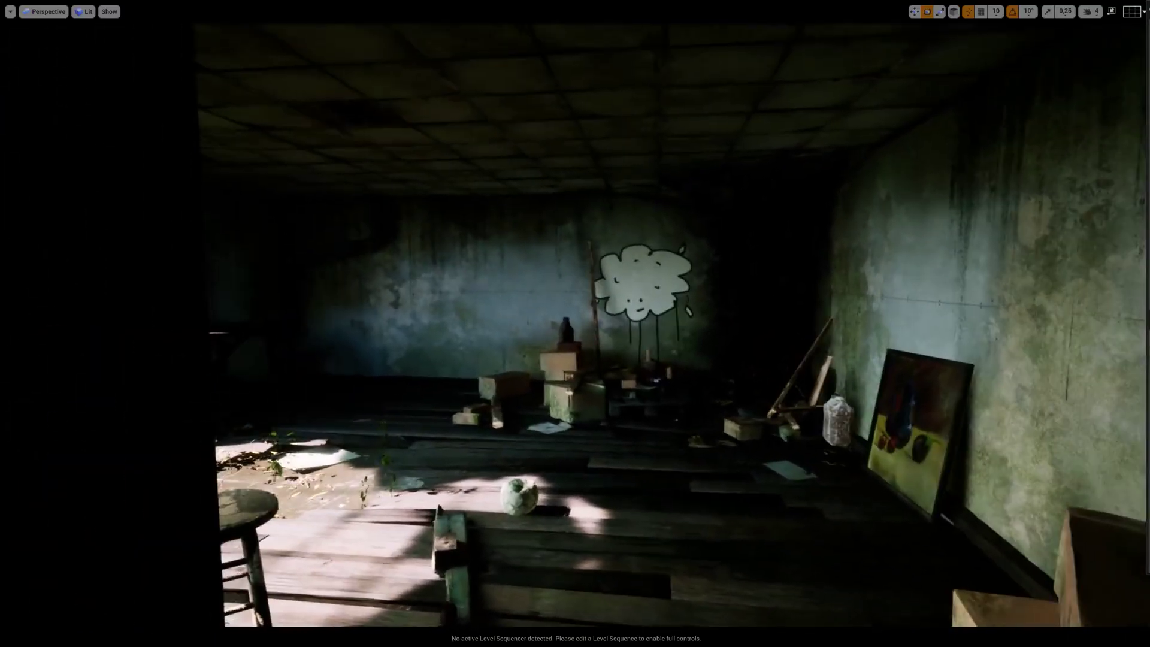
pyautogui.click(778, 175)
pyautogui.press('w')
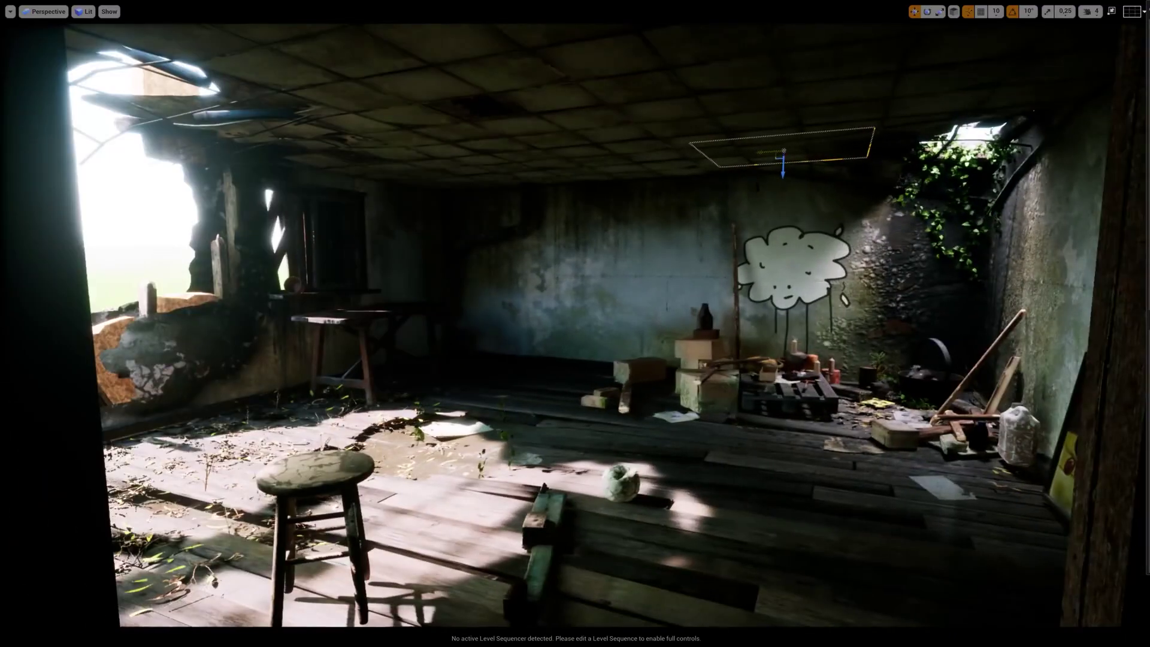
pyautogui.click(288, 226)
pyautogui.press('Escape')
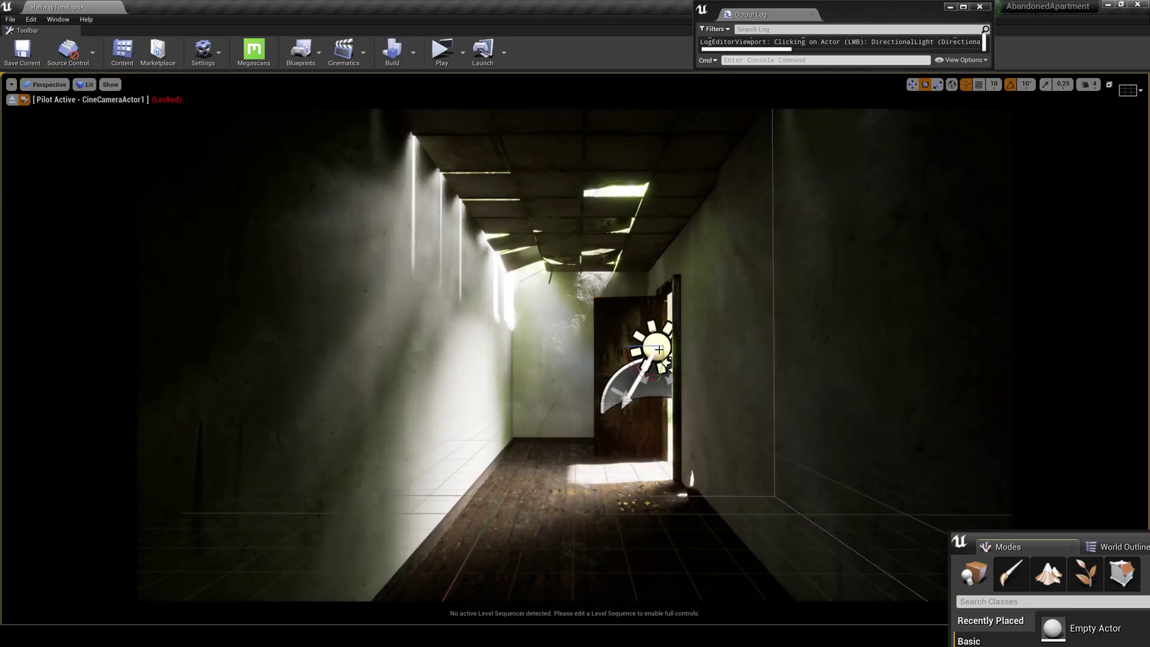
# - Tilt the directional sun light to shift the light shafts and delete the extra light
pyautogui.moveTo(658, 349); pyautogui.dragTo(670, 367)
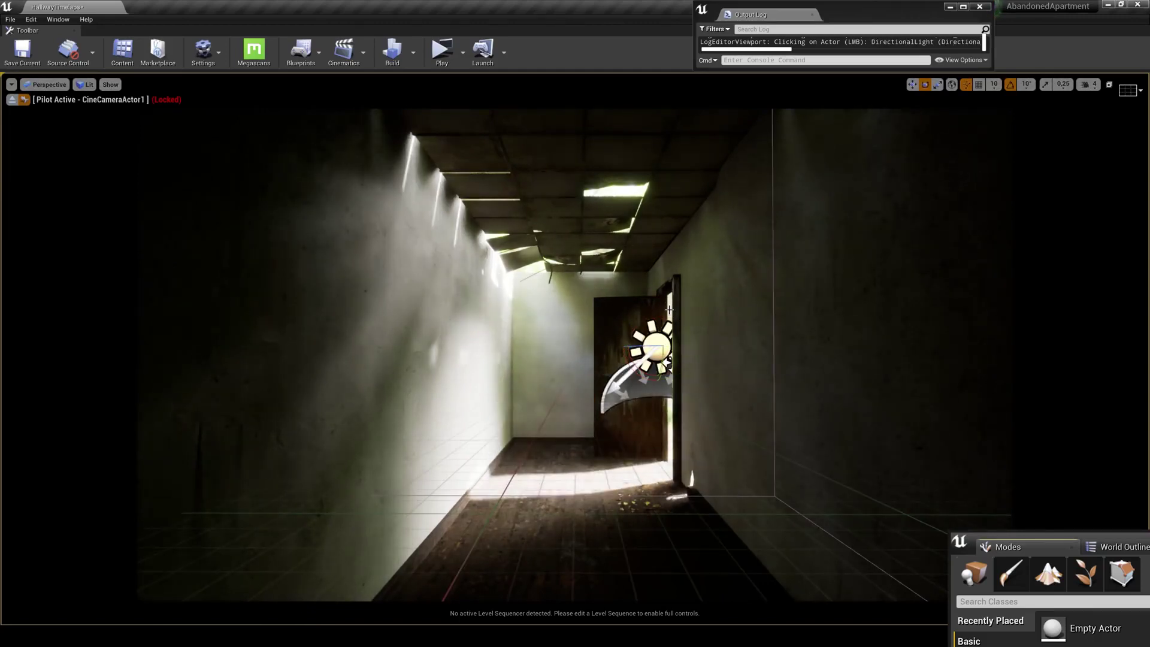
pyautogui.press('Delete')
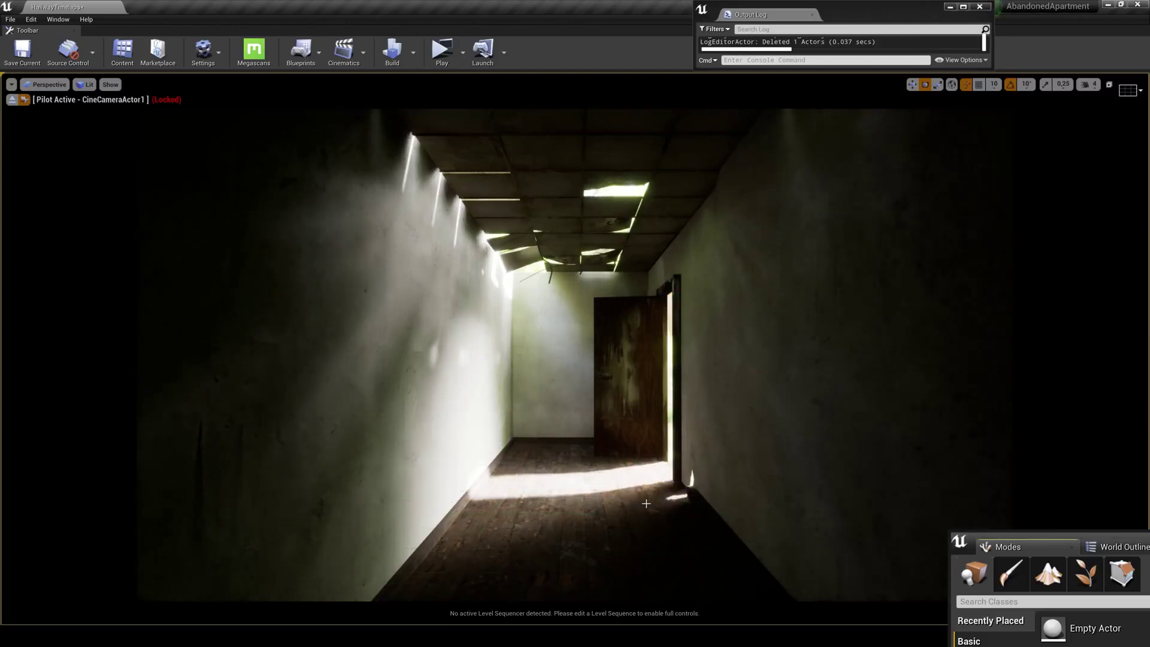
pyautogui.click(12, 100)
# - Delete a hallway ceiling plate so light pours through, then select another plate further along
pyautogui.moveTo(599, 419); pyautogui.dragTo(569, 282, button='right')
pyautogui.click(565, 274)
pyautogui.press('w')
pyautogui.moveTo(565, 274); pyautogui.dragTo(666, 169)
pyautogui.press('Delete')
pyautogui.moveTo(666, 169); pyautogui.dragTo(666, 251, button='right')
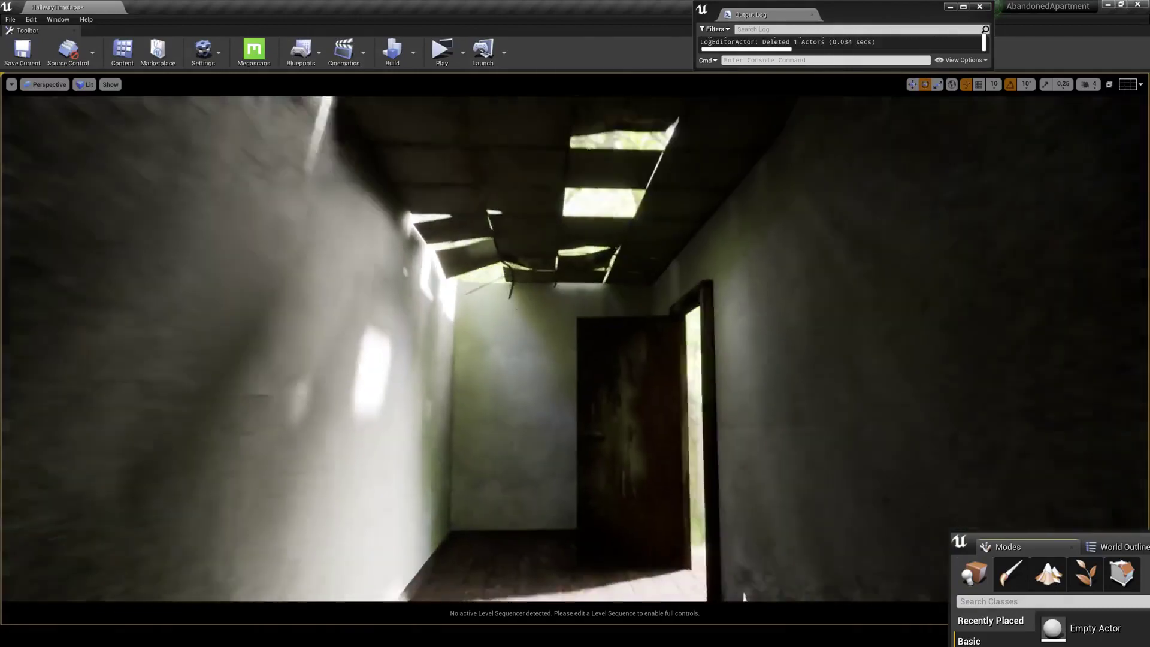
pyautogui.scroll(-10, 665, 306)
pyautogui.click(665, 310)
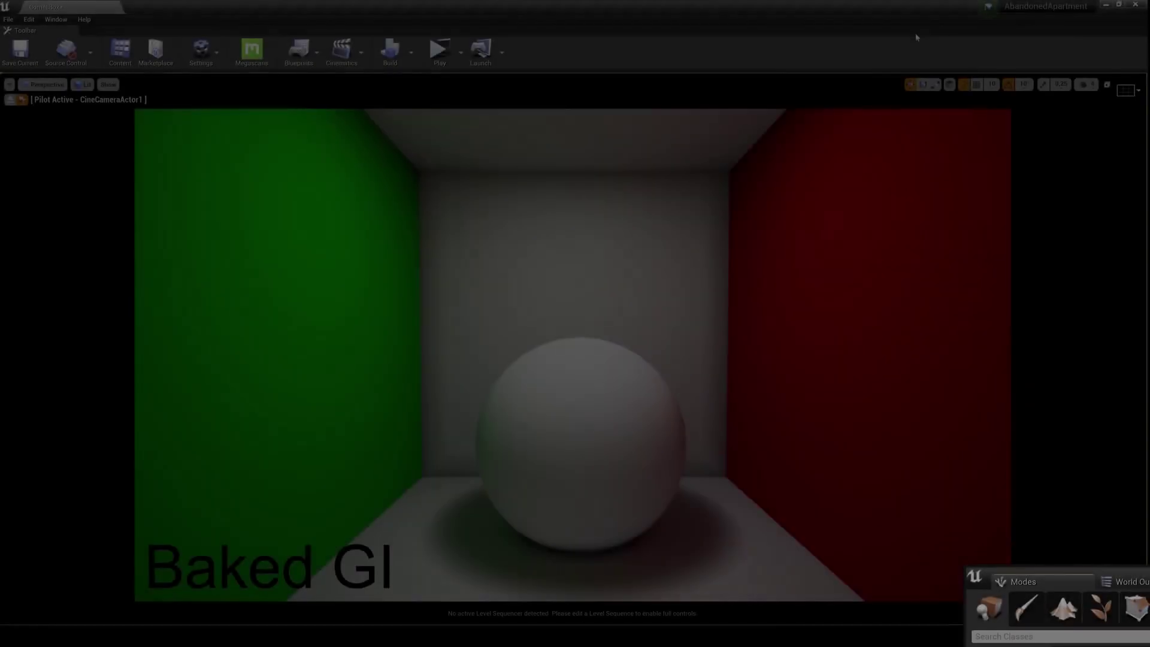
# - Build lighting on the Cornell box level to bake its global illumination
pyautogui.click(411, 53)
pyautogui.click(461, 78)
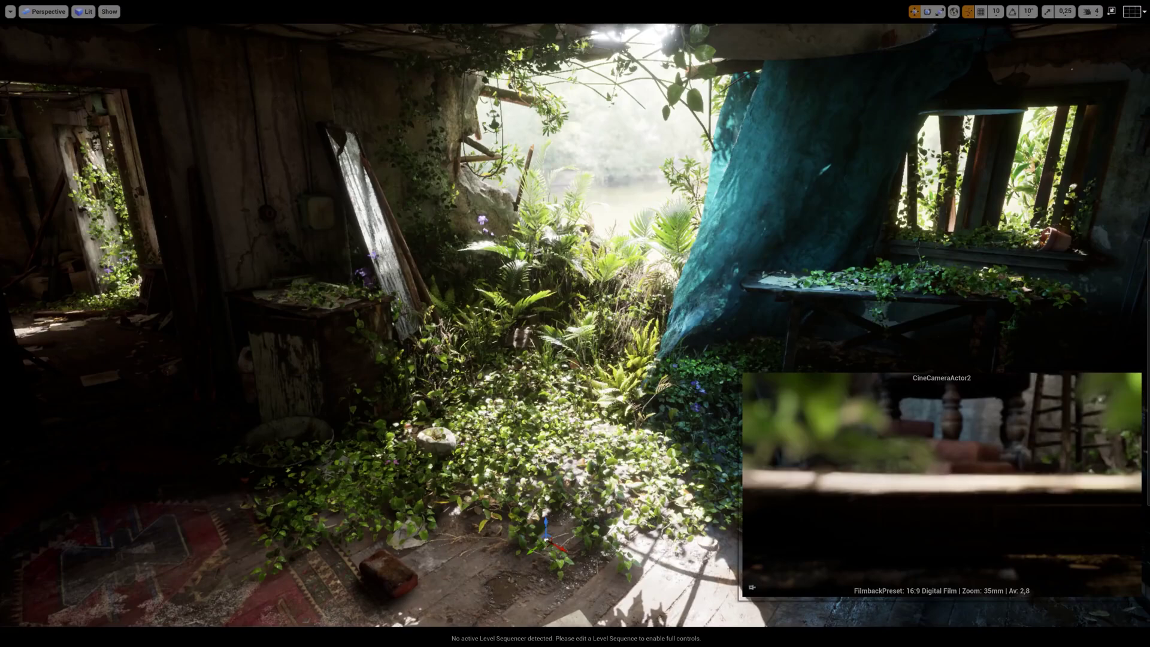
# - Pilot the viewport through CineCameraActor2
pyautogui.click(45, 11)
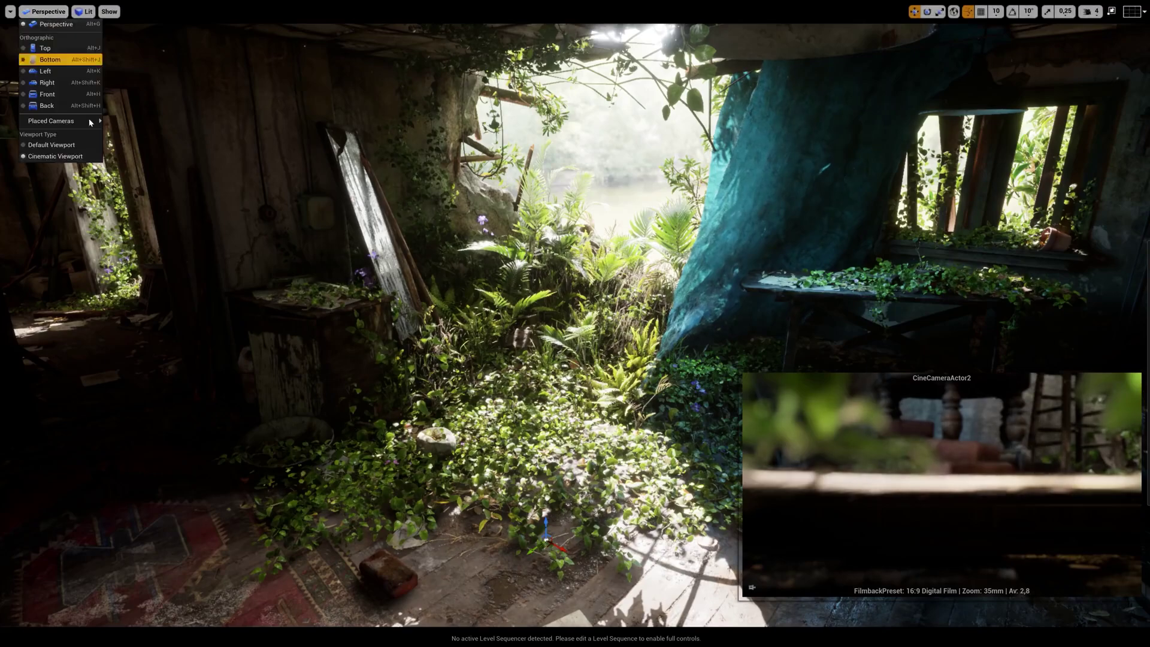
pyautogui.moveTo(72, 121)
pyautogui.click(175, 285)
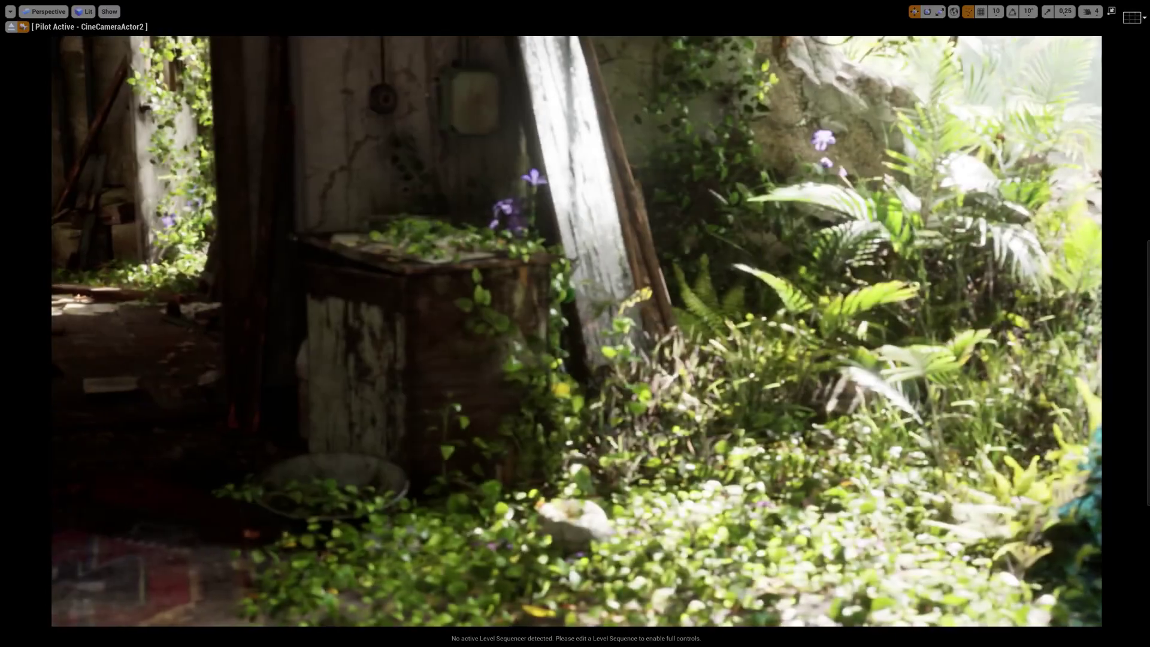
# - Set the camera's lens preset to 30mm Prime f/1.4, then to 12mm Prime f/2.8
pyautogui.click(1057, 43)
pyautogui.moveTo(1057, 43); pyautogui.dragTo(823, 99)
pyautogui.scroll(3, 924, 317)
pyautogui.click(904, 263)
pyautogui.click(897, 285)
pyautogui.moveTo(923, 93); pyautogui.dragTo(977, 280)
pyautogui.click(955, 448)
pyautogui.click(952, 467)
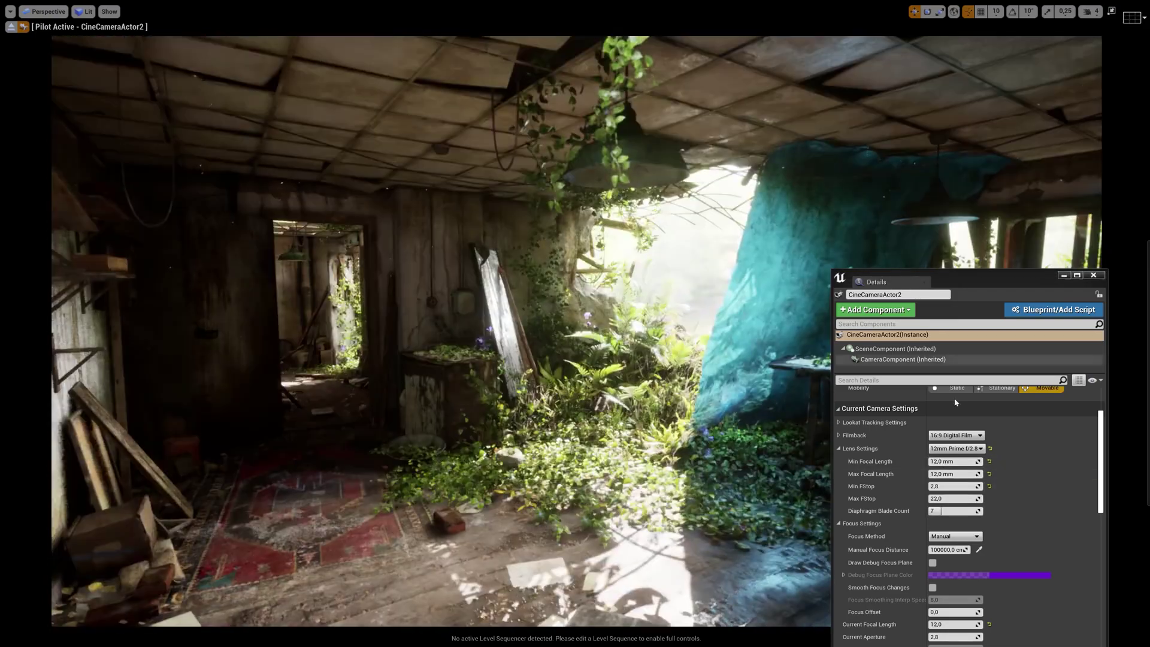
# - Try the 30mm and 50mm Prime lens presets, settling on 30mm Prime f/1.4
pyautogui.click(956, 448)
pyautogui.click(952, 471)
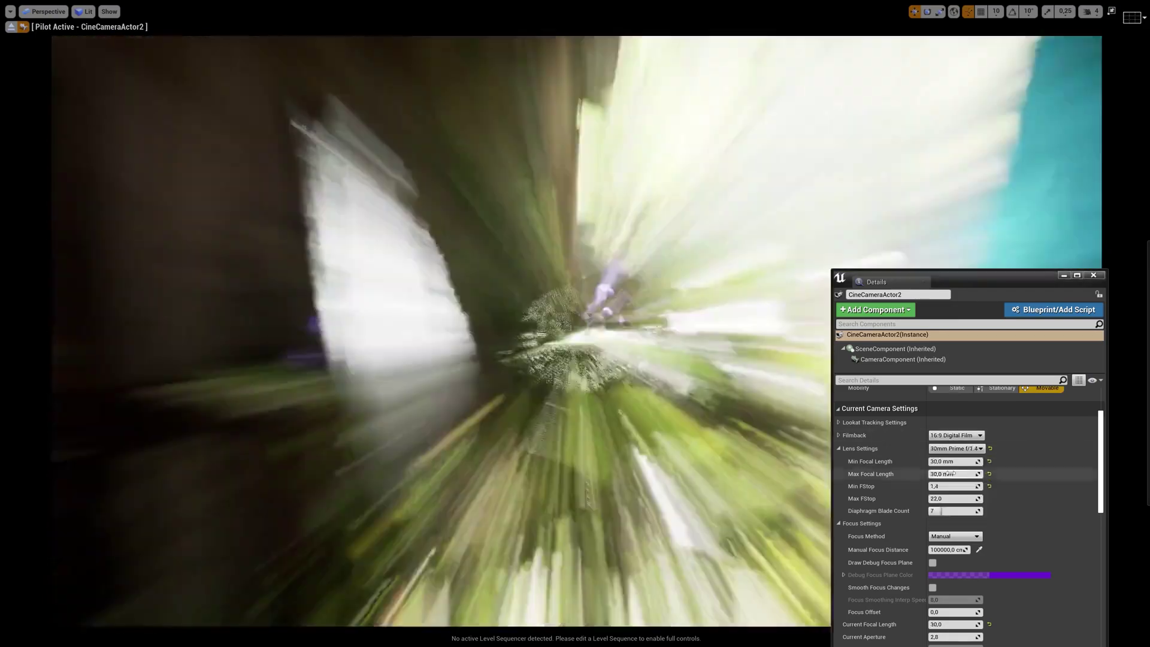
pyautogui.click(957, 448)
pyautogui.click(951, 478)
pyautogui.click(956, 448)
pyautogui.click(952, 470)
# - Turn the camera toward the doorway, pick manual focus from the scene (418.125275), and set aperture 8
pyautogui.moveTo(539, 299); pyautogui.dragTo(449, 300, button='right')
pyautogui.moveTo(988, 277); pyautogui.dragTo(1010, 56)
pyautogui.click(1003, 328)
pyautogui.click(682, 377)
pyautogui.scroll(-3, 965, 371)
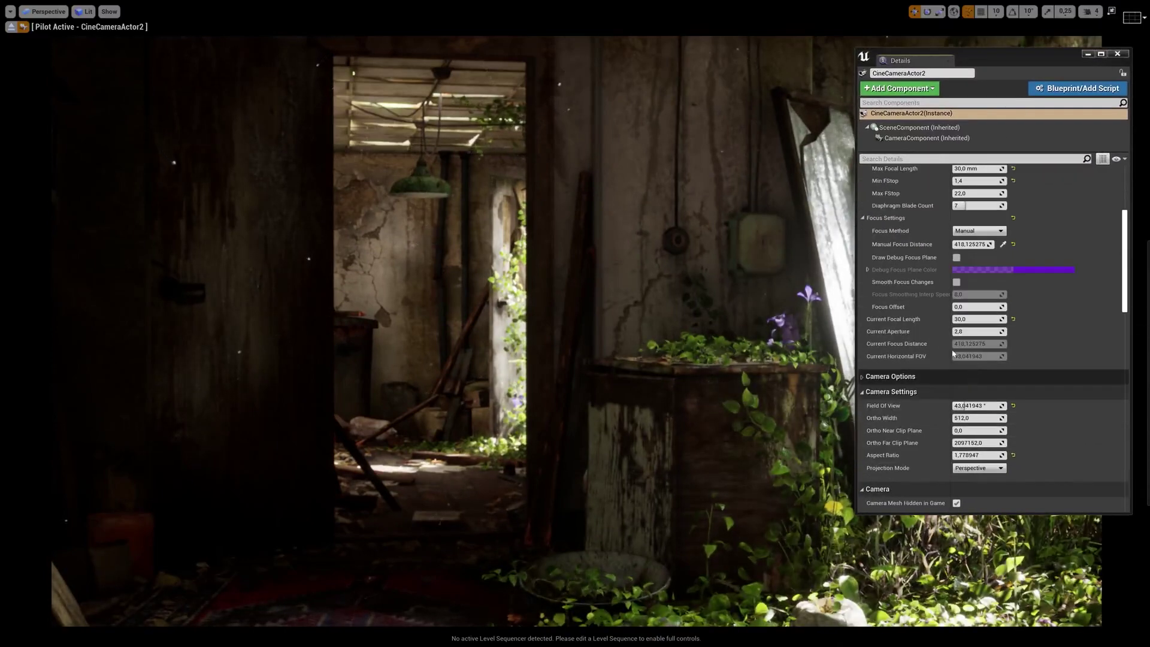
pyautogui.moveTo(967, 332); pyautogui.dragTo(1018, 331)
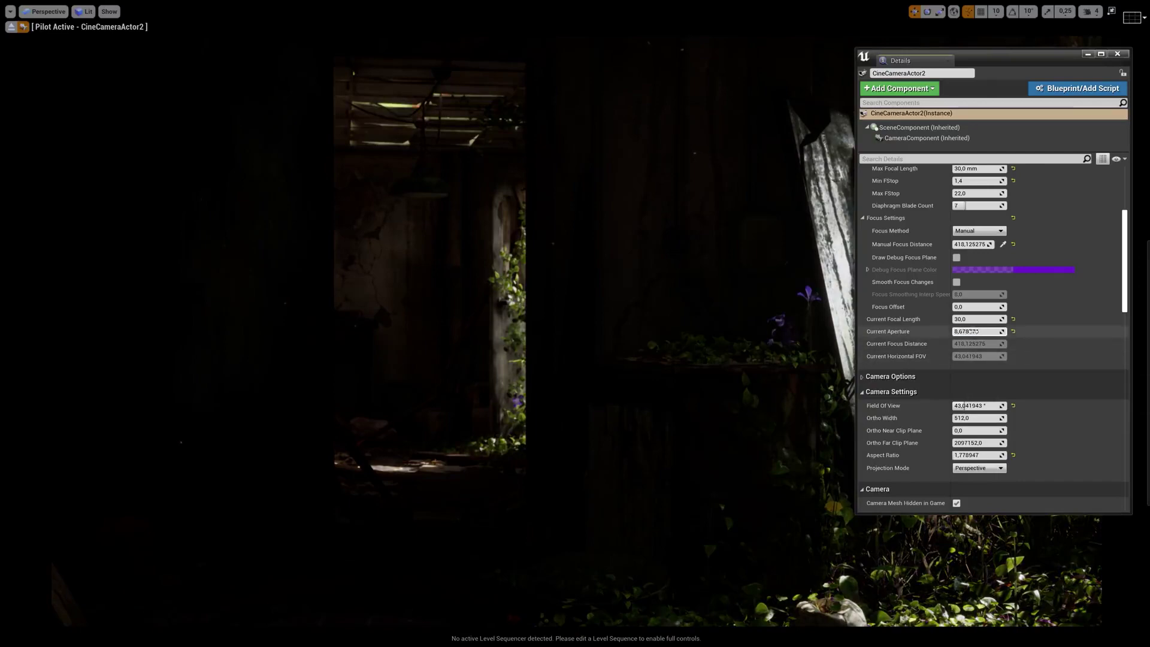
pyautogui.scroll(-8, 978, 374)
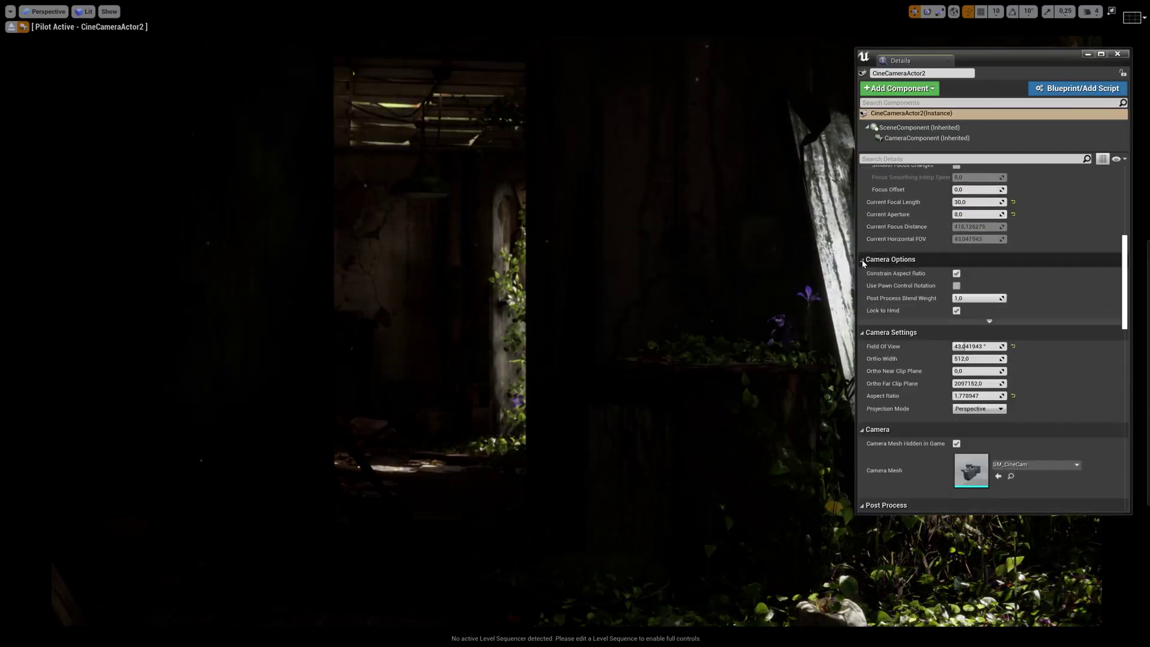
# - Override the camera's exposure metering mode to Manual
pyautogui.click(891, 208)
pyautogui.click(877, 222)
pyautogui.click(883, 287)
pyautogui.click(881, 299)
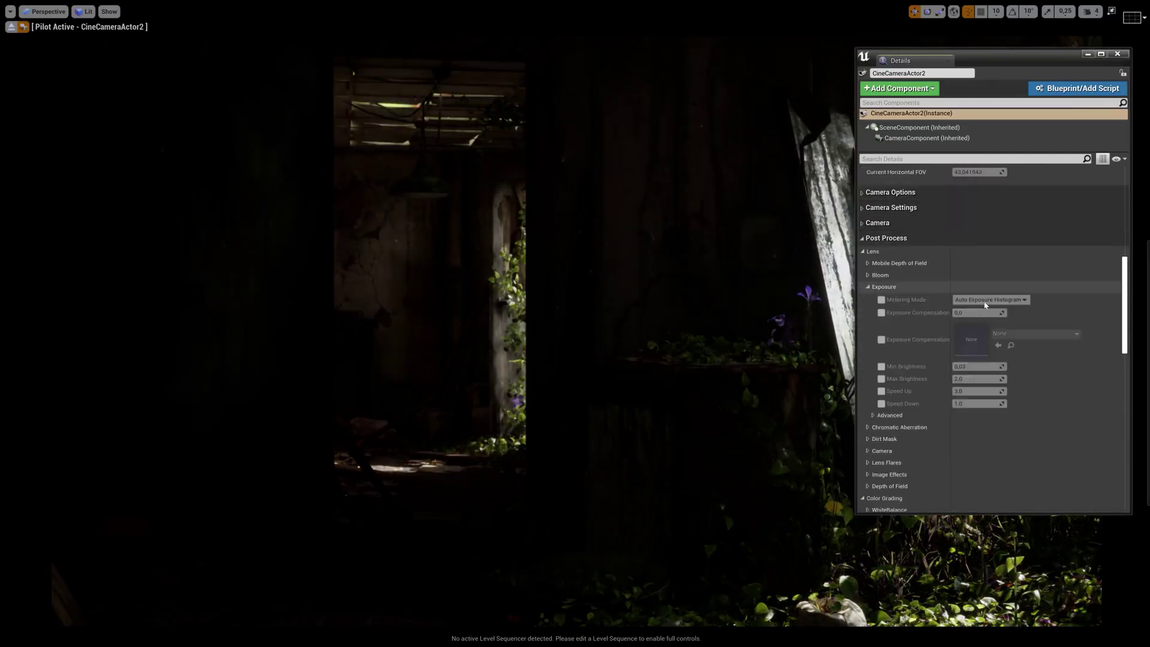
pyautogui.click(980, 299)
pyautogui.click(976, 334)
# - Enable and set the lens camera Shutter Speed to 125 and ISO to 500
pyautogui.click(882, 450)
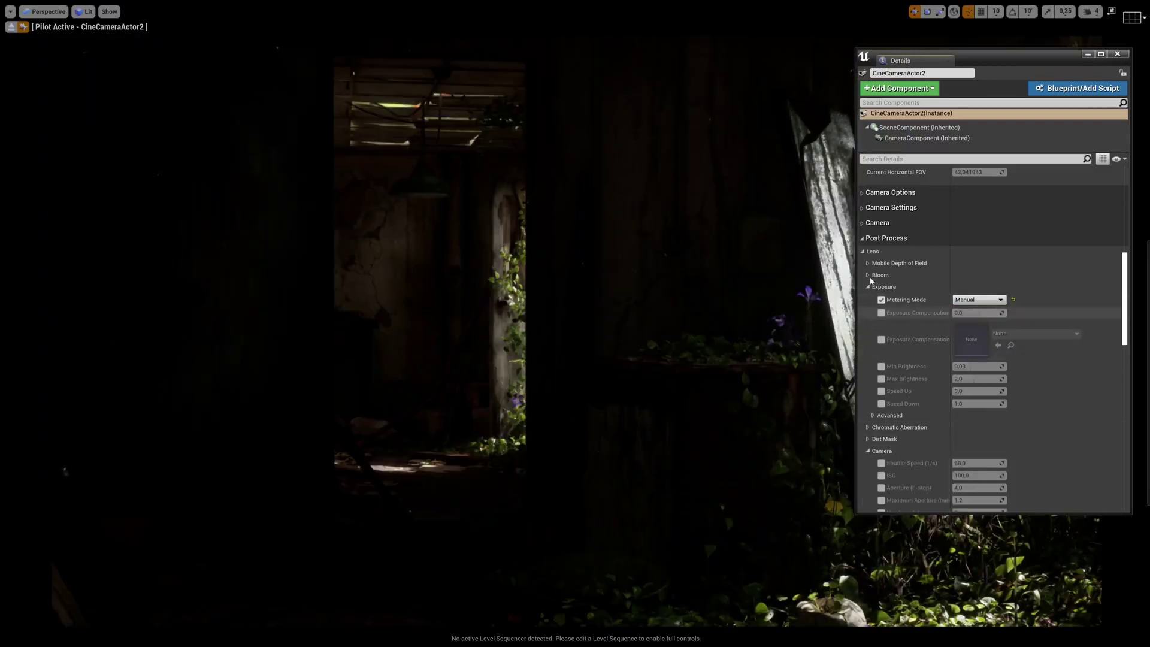
pyautogui.click(884, 286)
pyautogui.click(881, 335)
pyautogui.click(881, 347)
pyautogui.click(976, 335)
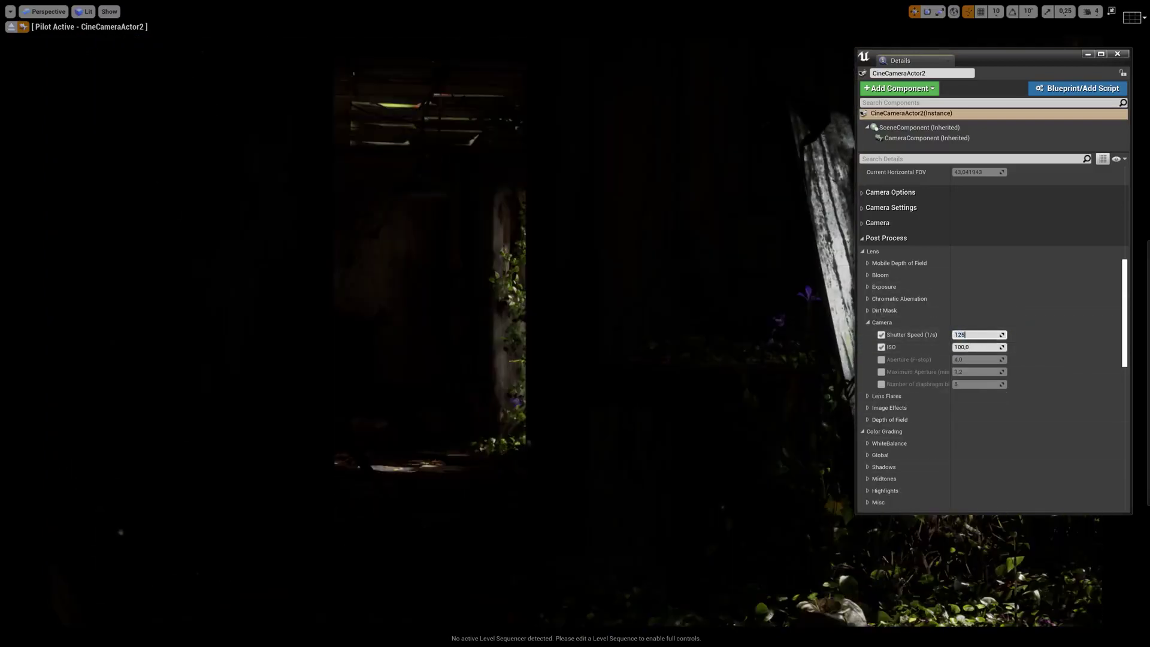
pyautogui.write('125')
pyautogui.press('Return')
pyautogui.click(993, 347)
pyautogui.write('50')
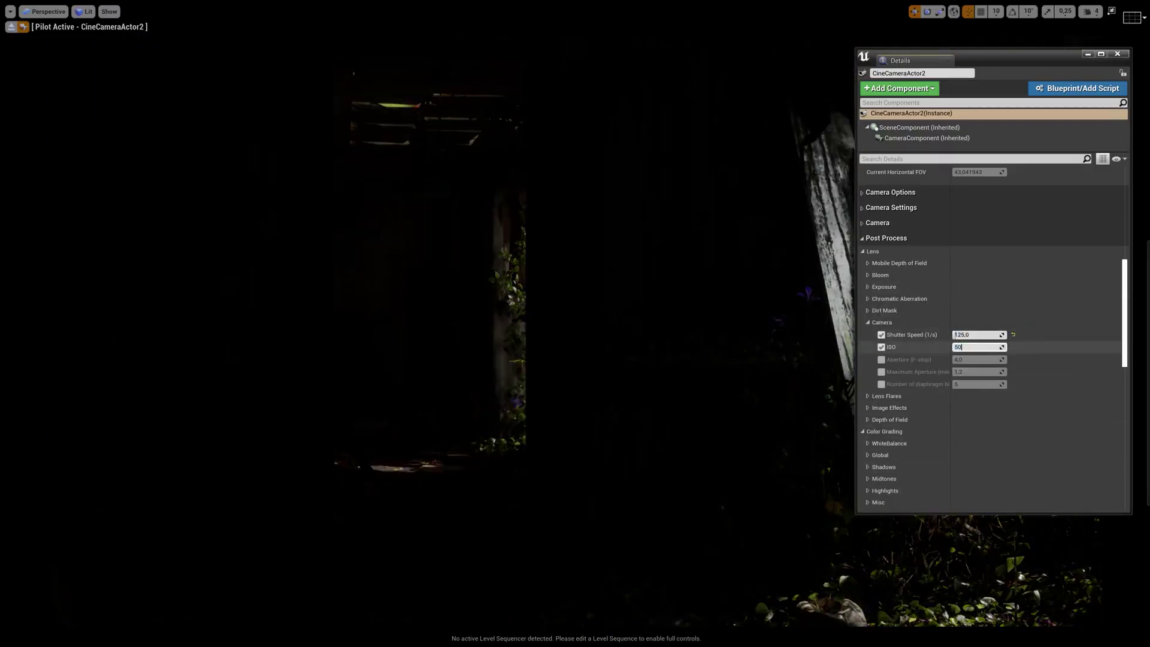
pyautogui.write('0')
pyautogui.press('Return')
pyautogui.scroll(4, 991, 335)
pyautogui.click(976, 264)
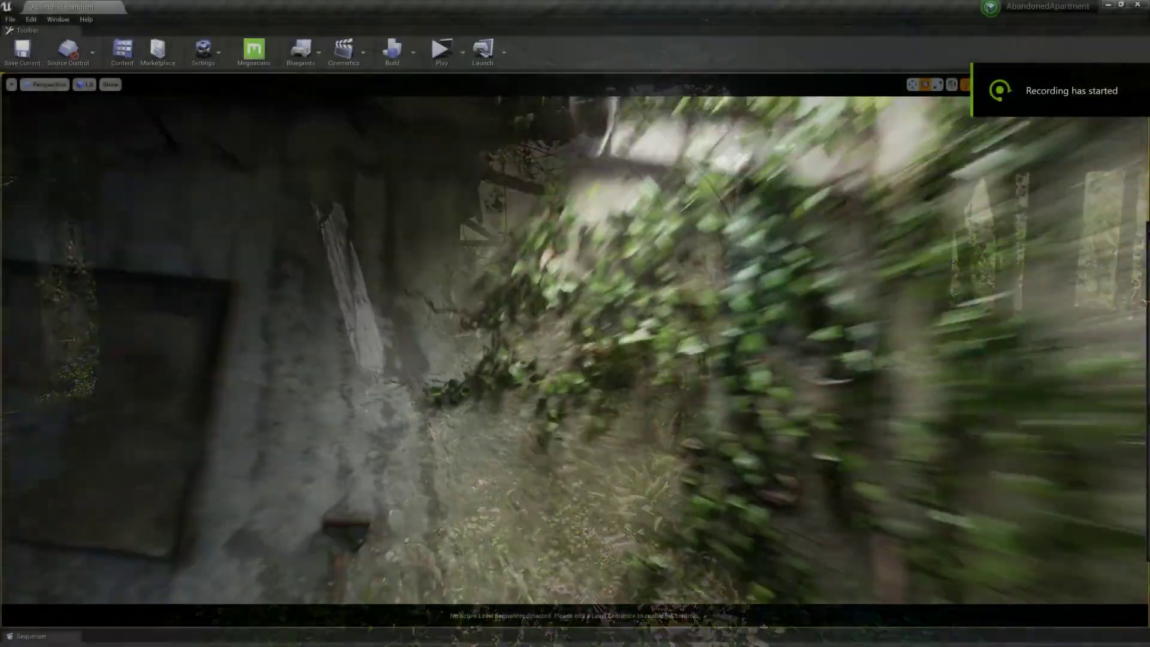
# - Undo the accidental move of the hanging ceiling light and hide editor icons with Game View
pyautogui.press('g')
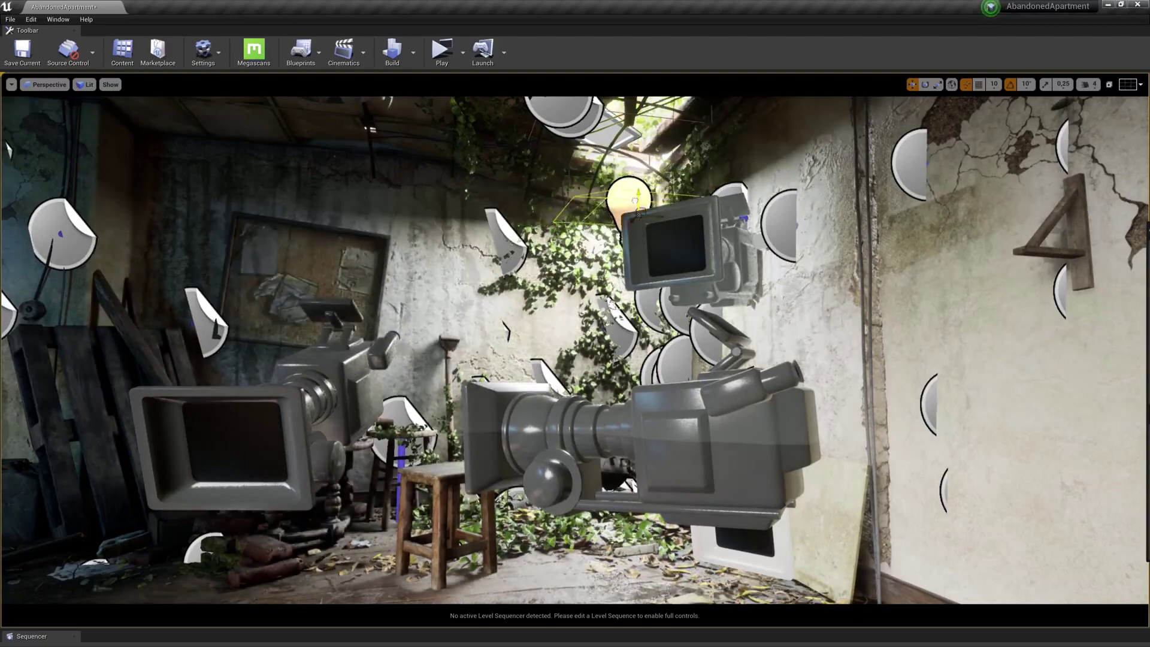
pyautogui.hotkey('ctrl', 'z')
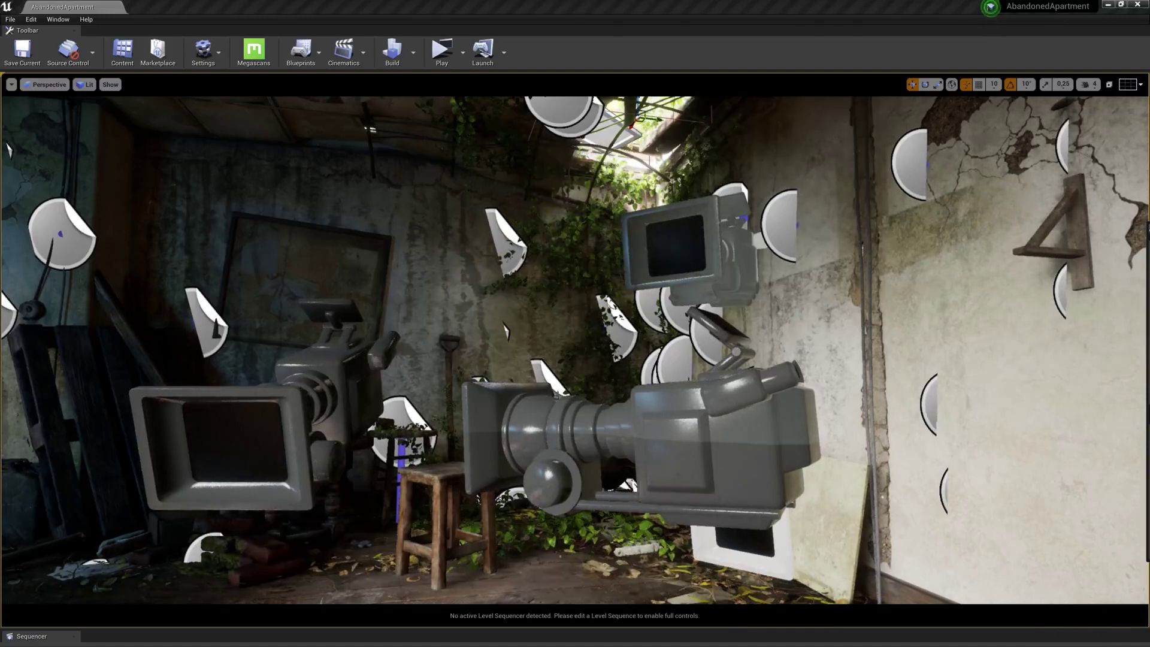
pyautogui.press('g')
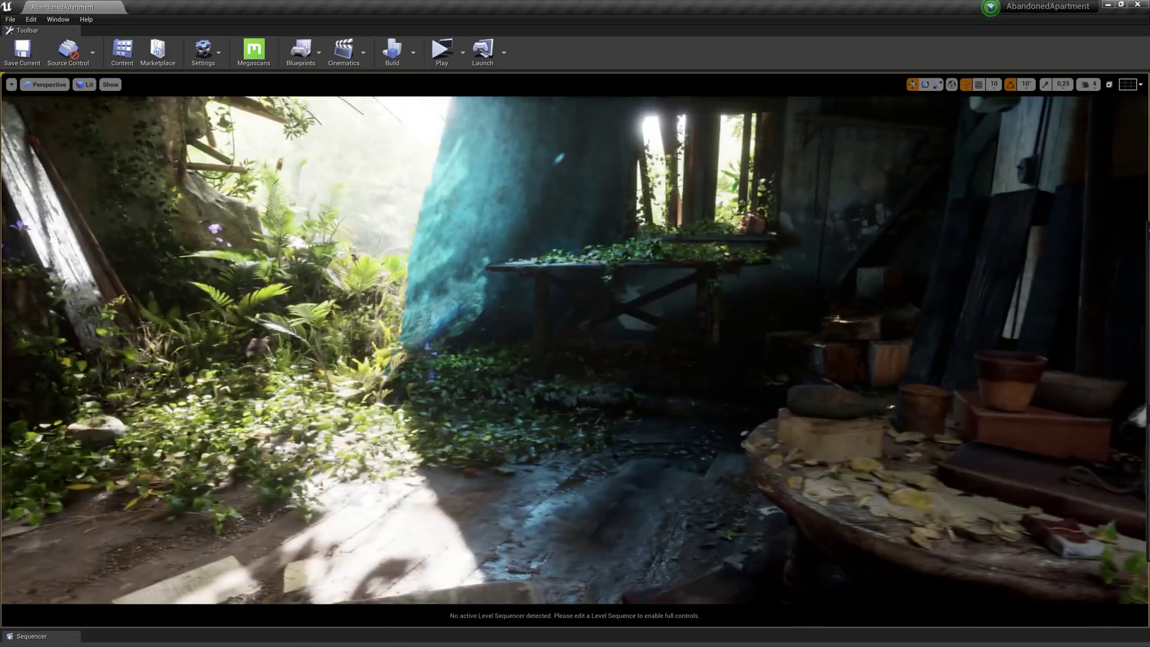
# - Fly around the overgrown room, viewing the ceiling, the lamp and the blue tarp
pyautogui.press('g')
pyautogui.press('g')
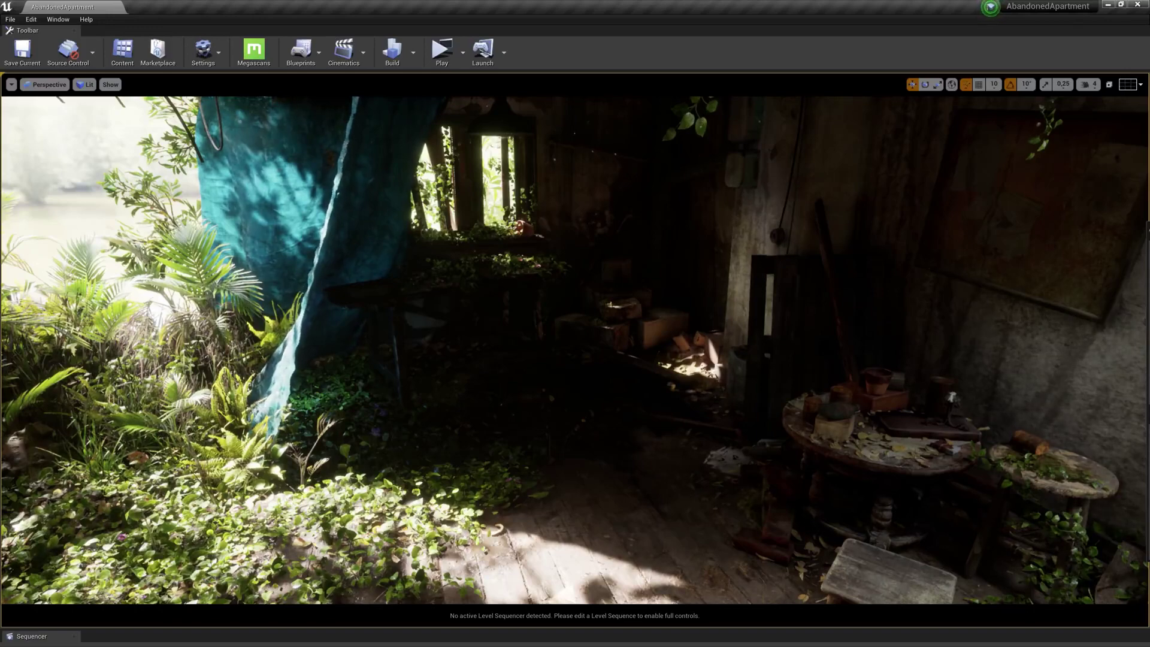
pyautogui.moveTo(804, 325); pyautogui.dragTo(719, 306, button='right')
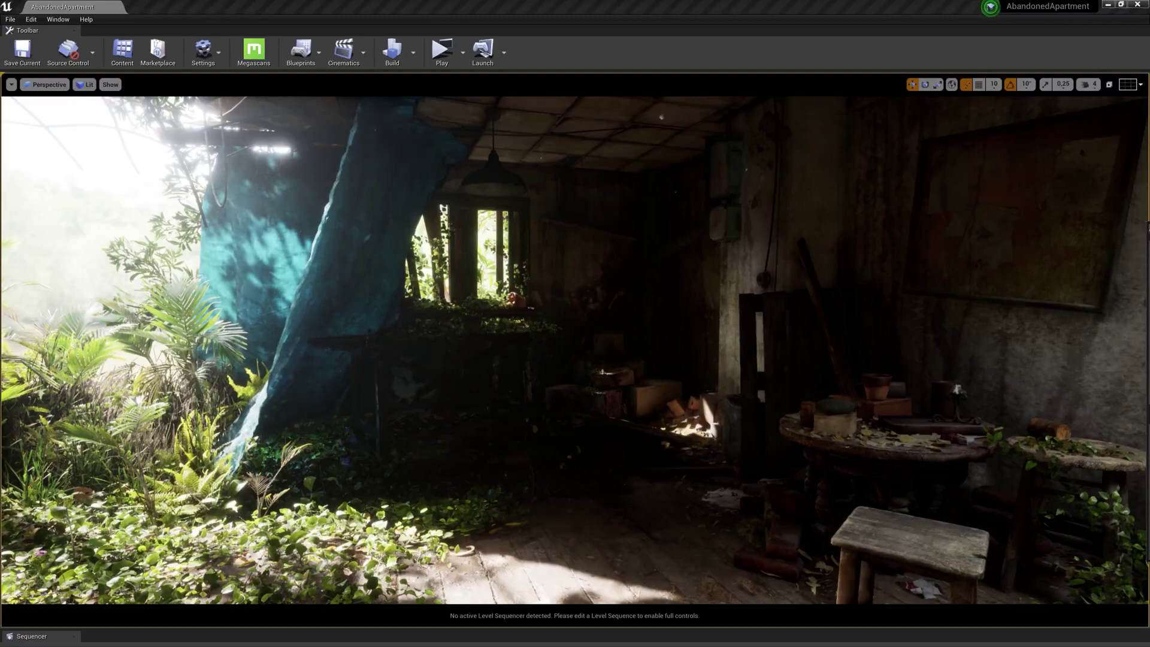
pyautogui.moveTo(639, 336); pyautogui.dragTo(639, 337, button='right')
pyautogui.press('g')
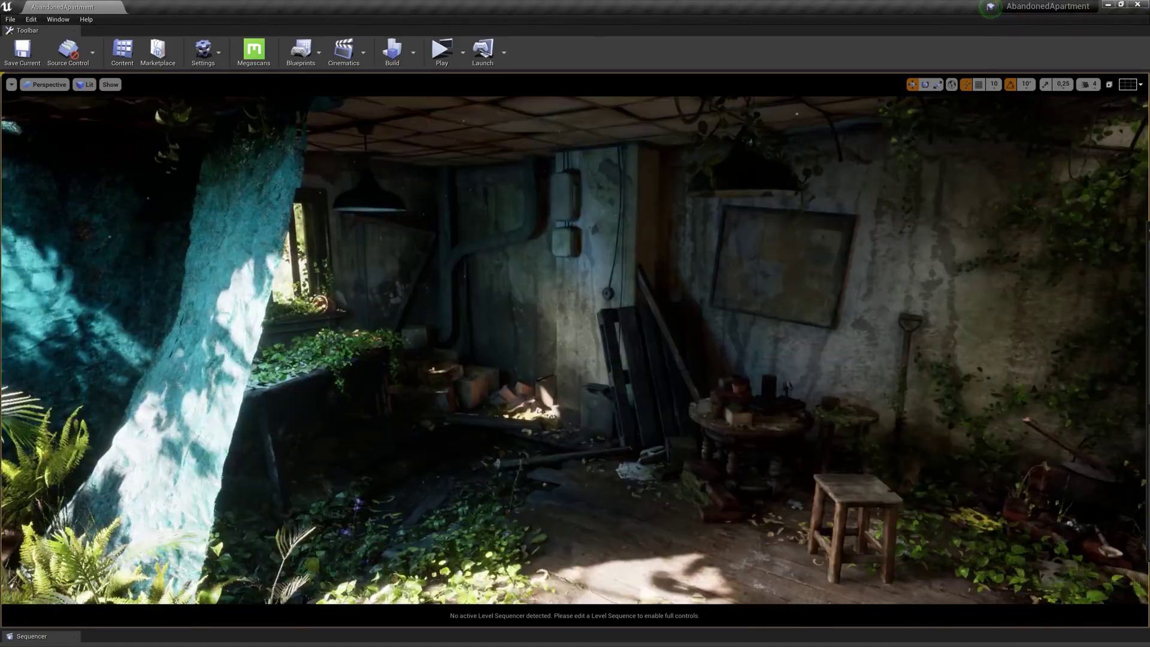
pyautogui.moveTo(639, 336); pyautogui.dragTo(639, 337, button='right')
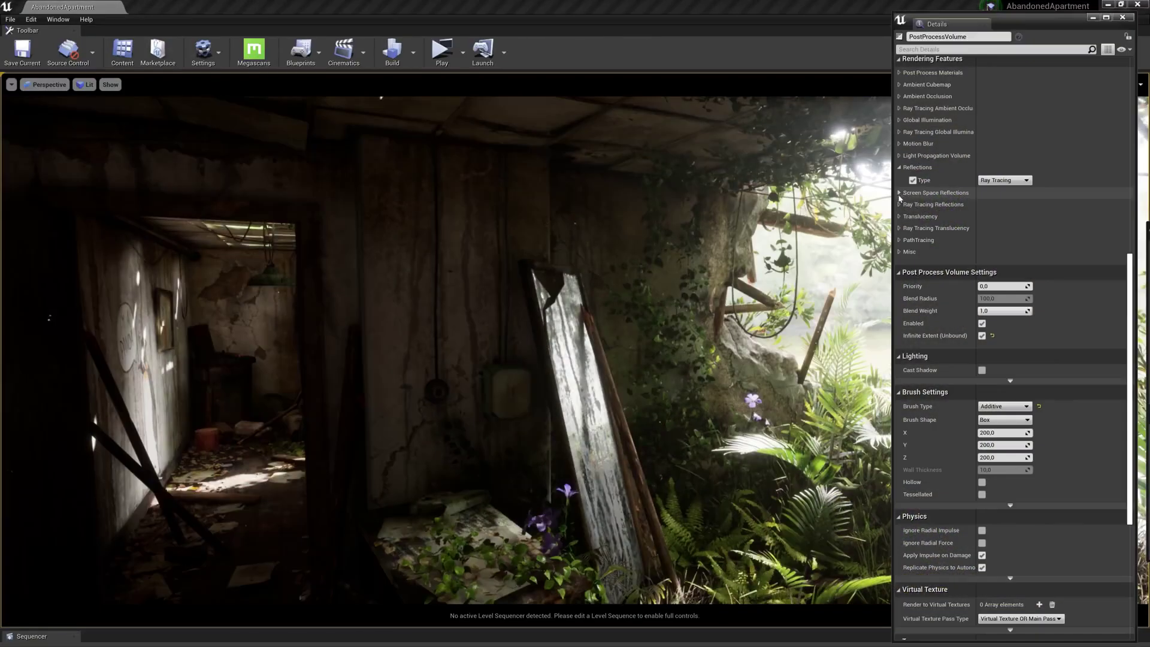
# - Expand Ray Tracing Reflections and set its Samples Per Pixel to 10
pyautogui.click(899, 204)
pyautogui.click(985, 241)
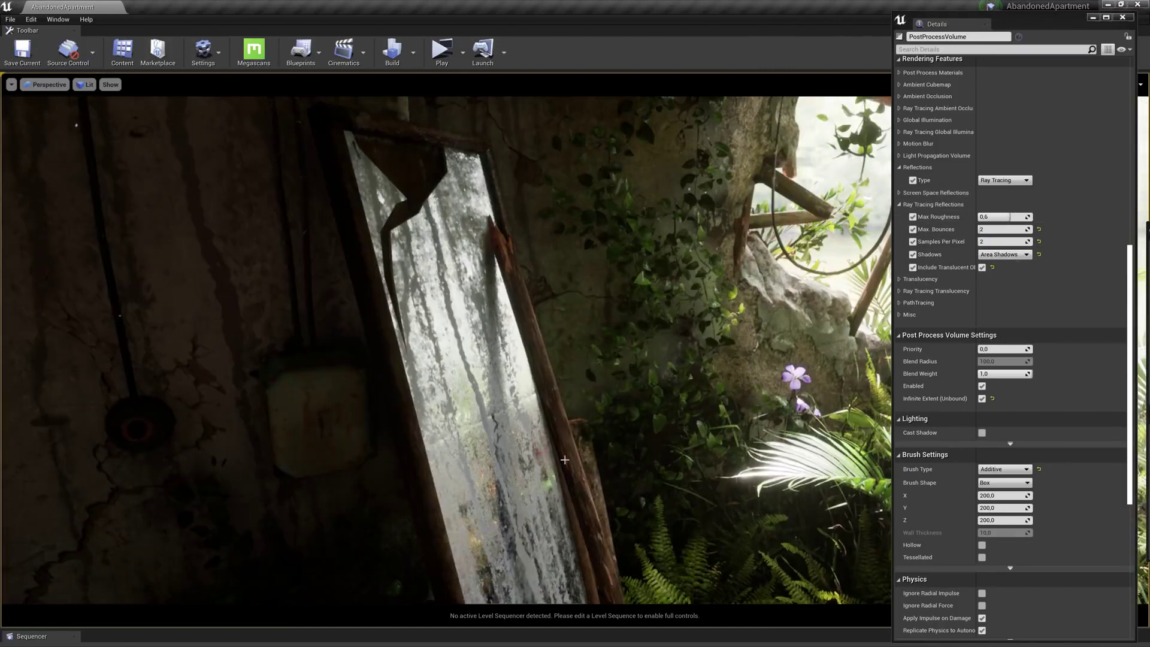
pyautogui.click(985, 242)
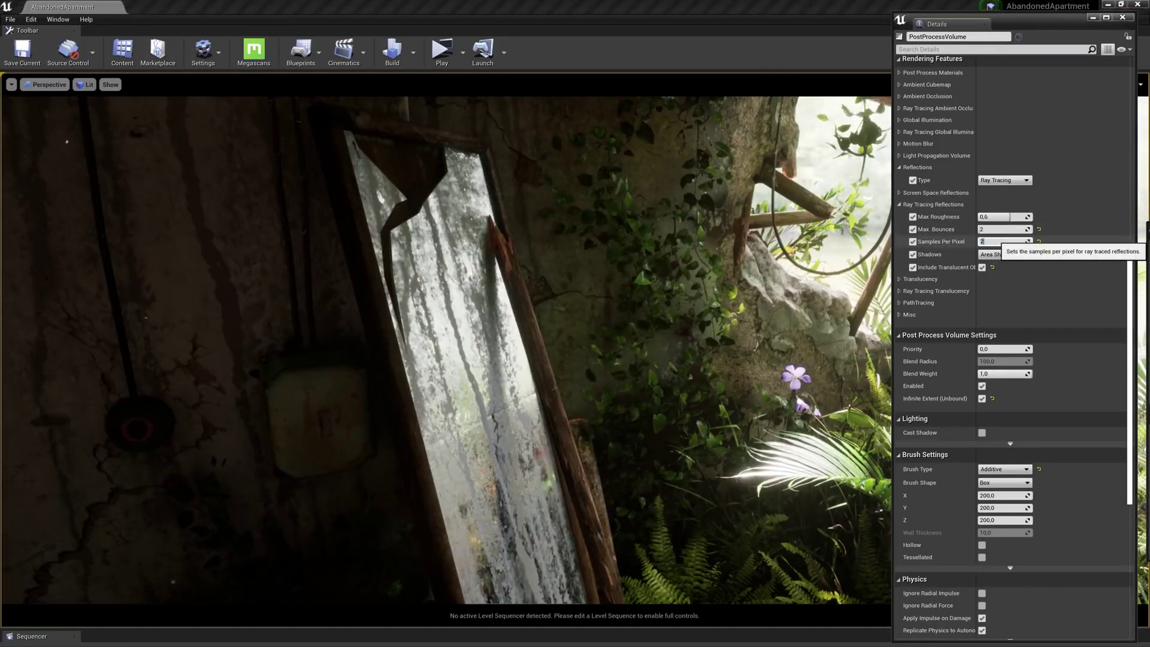
pyautogui.write('10')
pyautogui.press('Return')
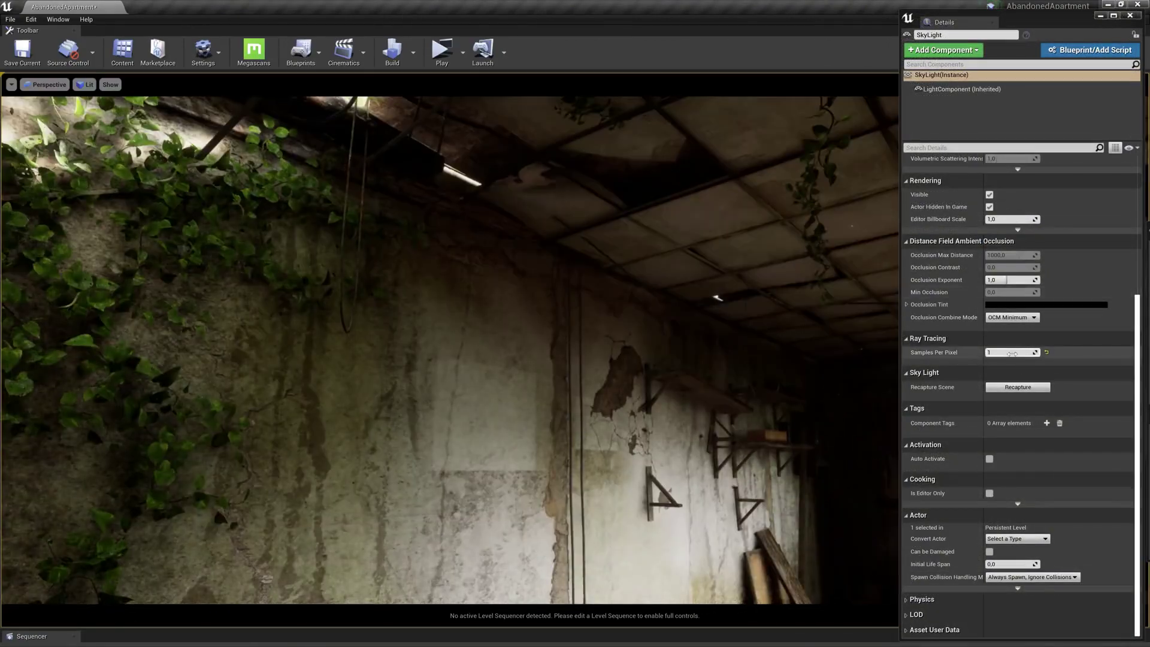
# - Edit the sky light's ray tracing samples per pixel value
pyautogui.click(1011, 352)
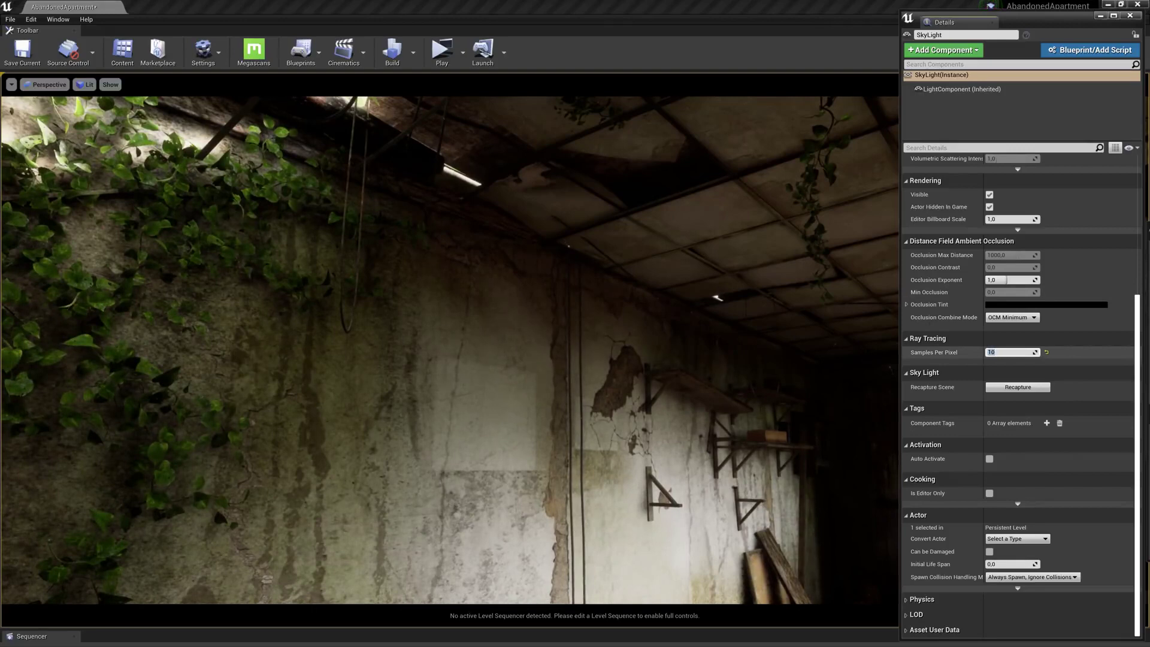
pyautogui.write('2')
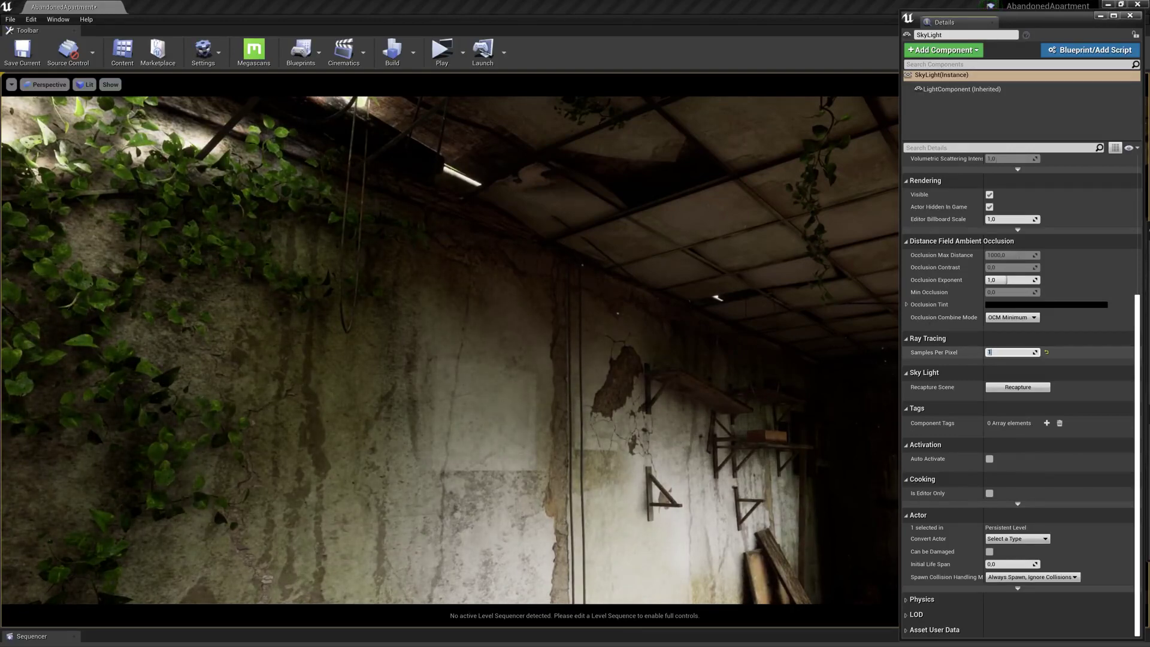
pyautogui.press('Return')
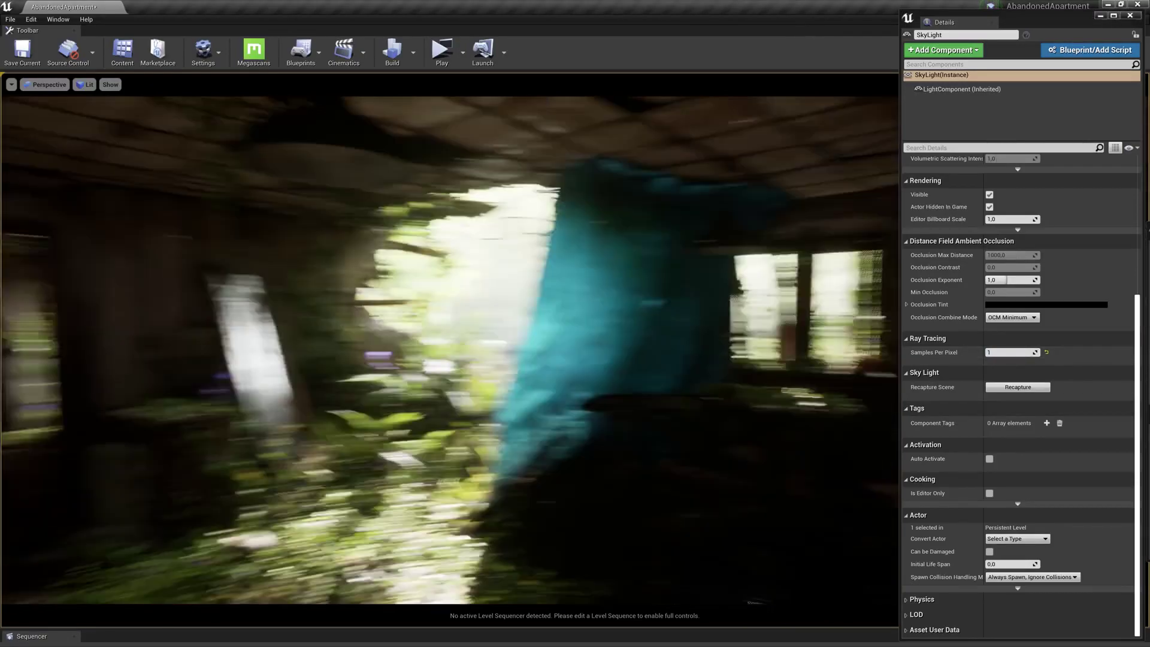
# - Give the post process volume's ray-traced reflections 1 sample per pixel and Hard Shadows
pyautogui.moveTo(958, 263); pyautogui.dragTo(869, 262, button='right')
pyautogui.click(869, 261)
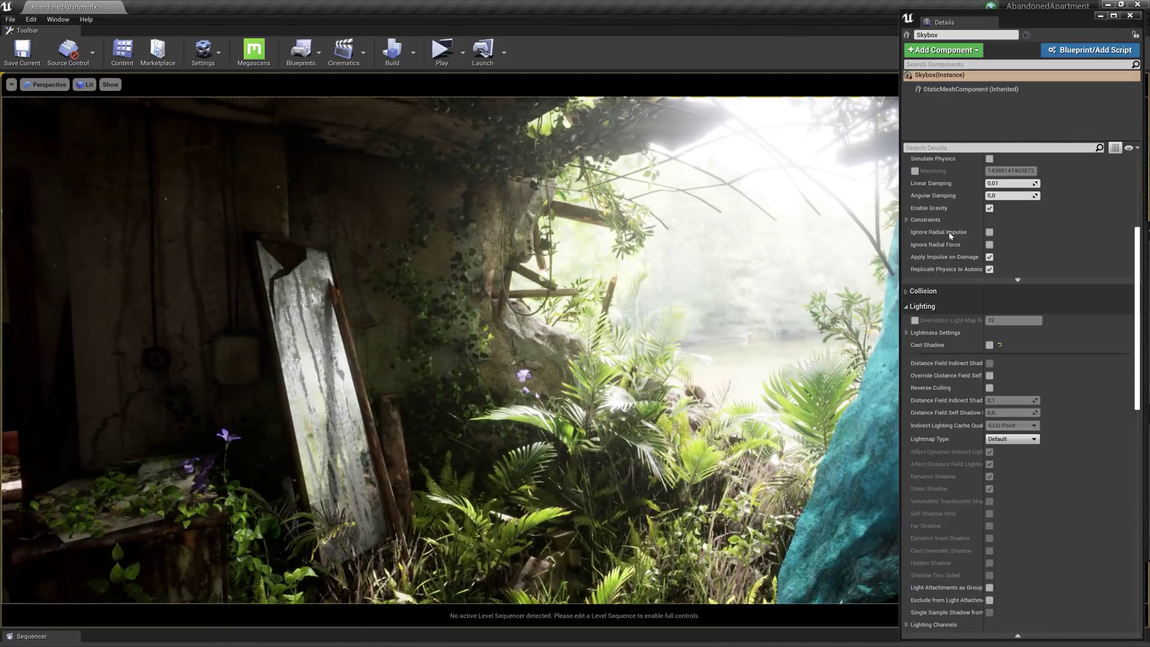
pyautogui.click(925, 405)
pyautogui.click(925, 443)
pyautogui.click(1009, 479)
pyautogui.write('1')
pyautogui.click(1017, 493)
pyautogui.click(1005, 508)
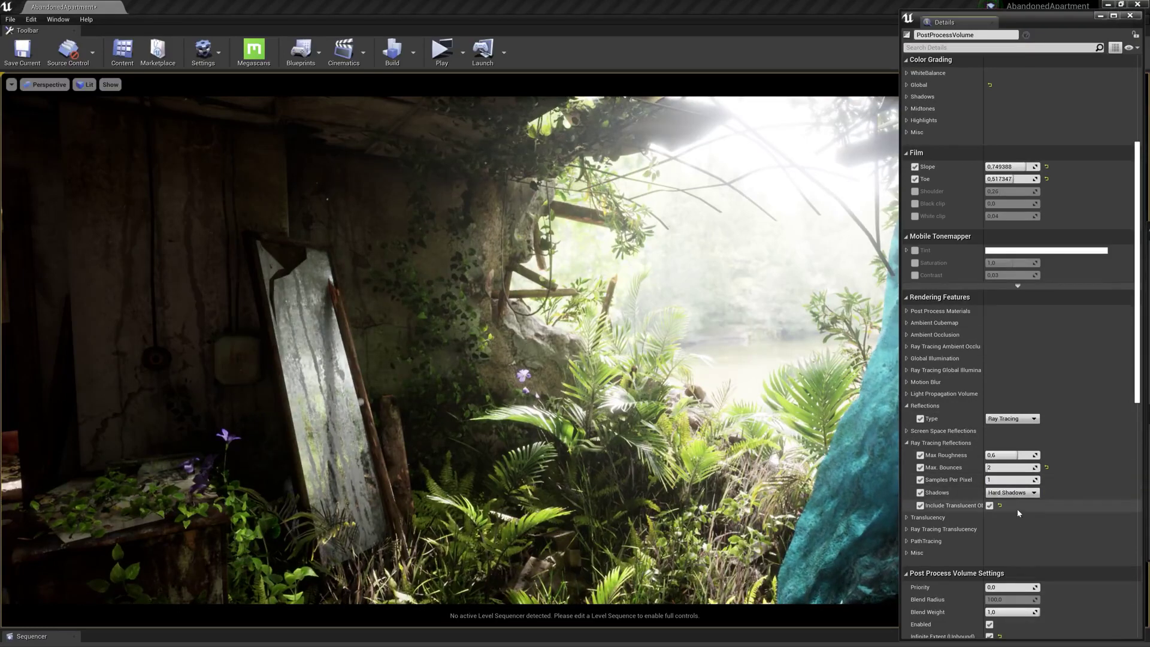